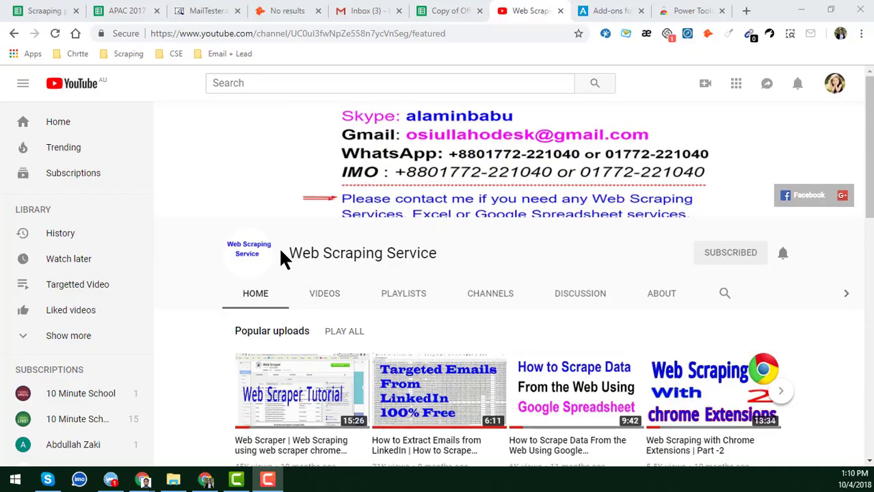
- Highlight the Web Scraping Service channel name twice and scroll through the page
drag(290, 253, 424, 274)
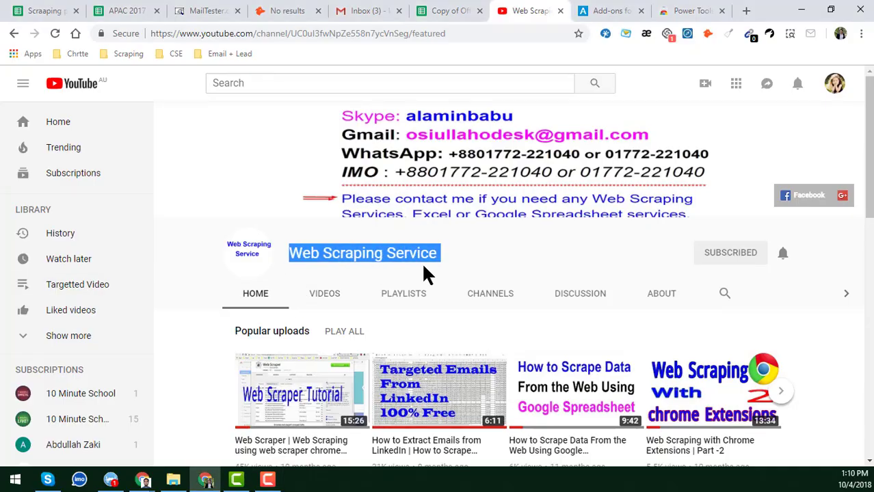
click(463, 262)
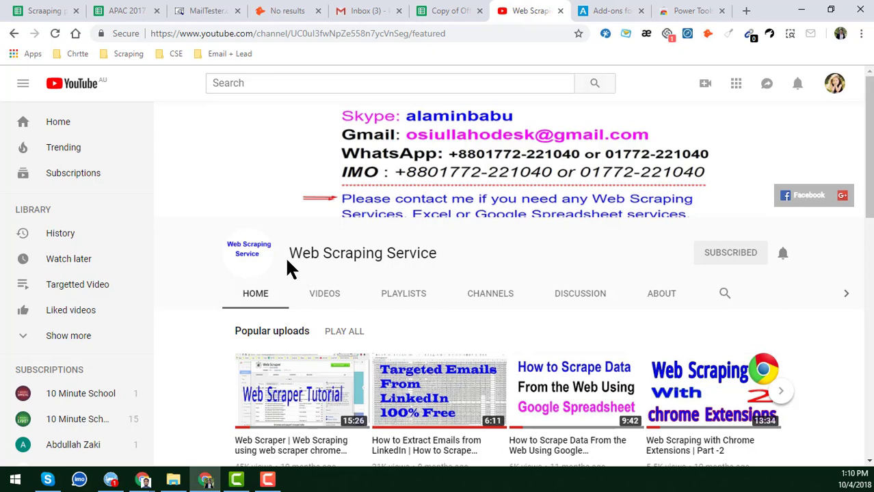
drag(291, 253, 436, 260)
click(491, 261)
scroll(493, 257, down, 2)
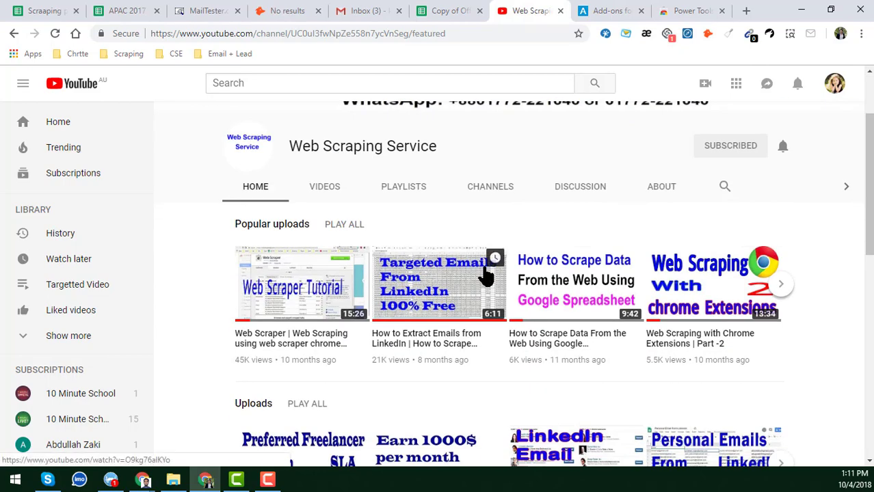
scroll(484, 274, down, 2)
scroll(483, 267, down, 3)
scroll(481, 264, down, 2)
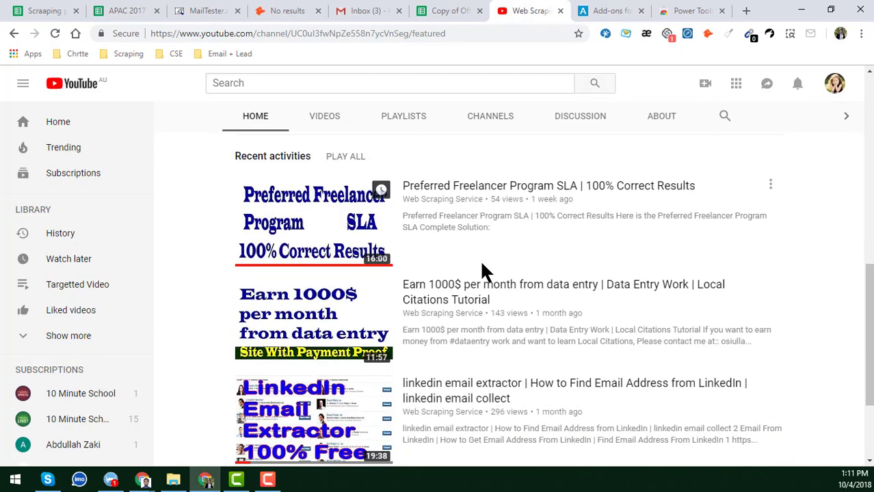
scroll(483, 270, up, 4)
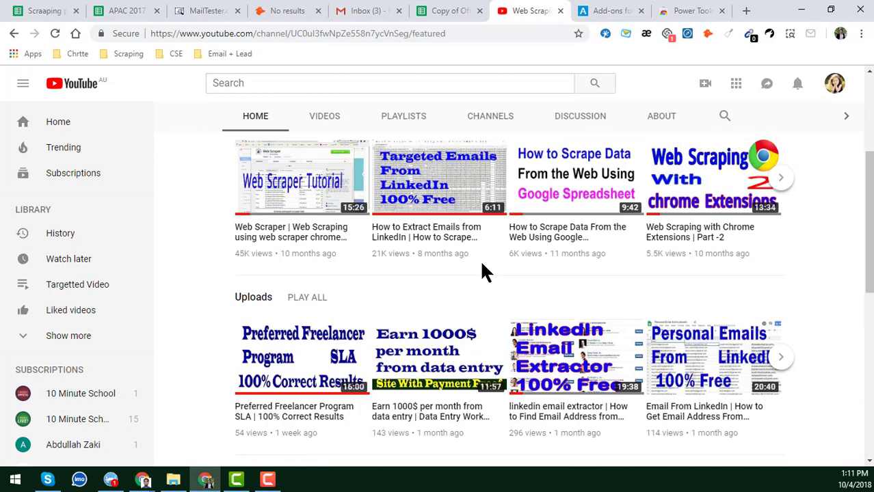
scroll(482, 270, up, 2)
scroll(483, 270, up, 2)
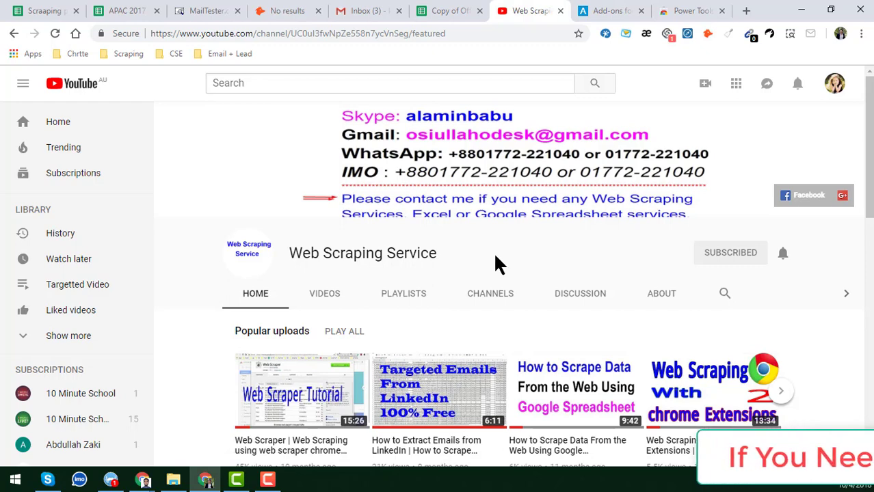
- Switch to the contact-list spreadsheet and select the empty cell F15
click(450, 12)
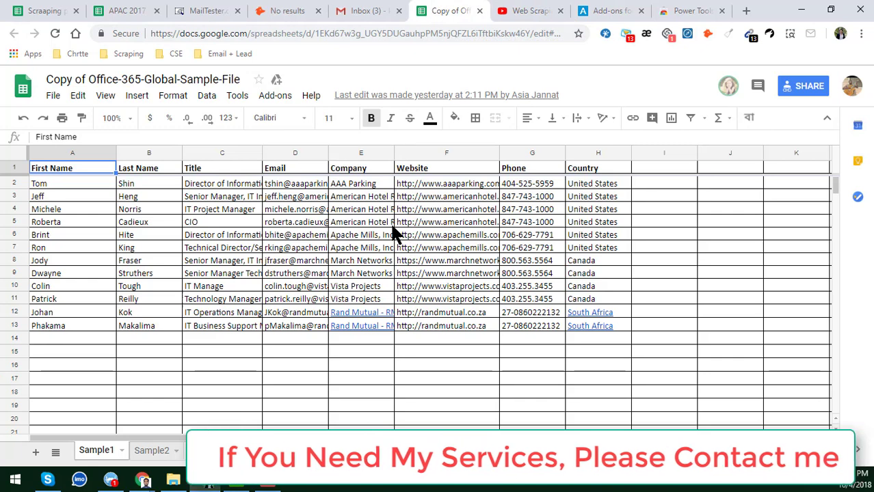
click(442, 351)
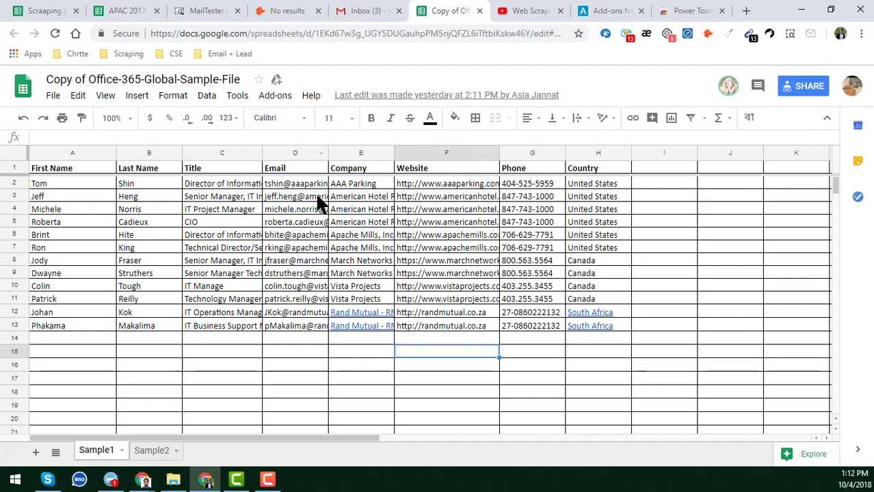
click(601, 11)
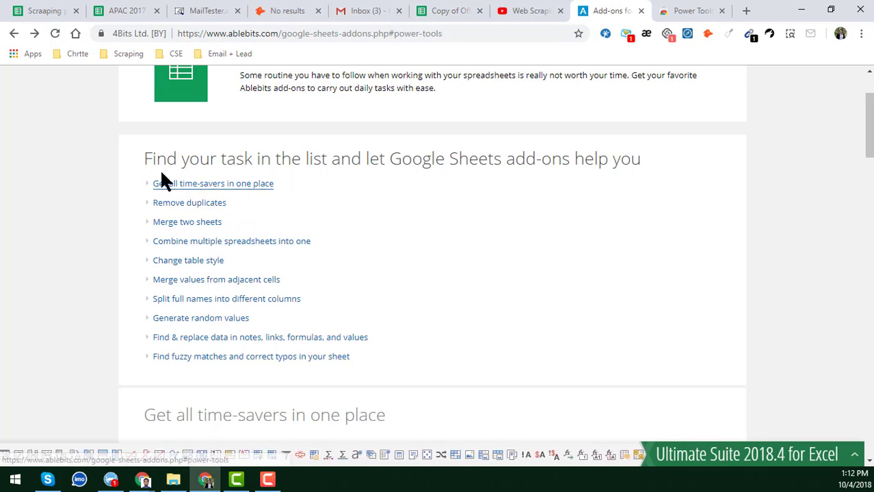
- Highlight and clear the add-on task list, then go to the Power Tools store page
drag(141, 182, 363, 362)
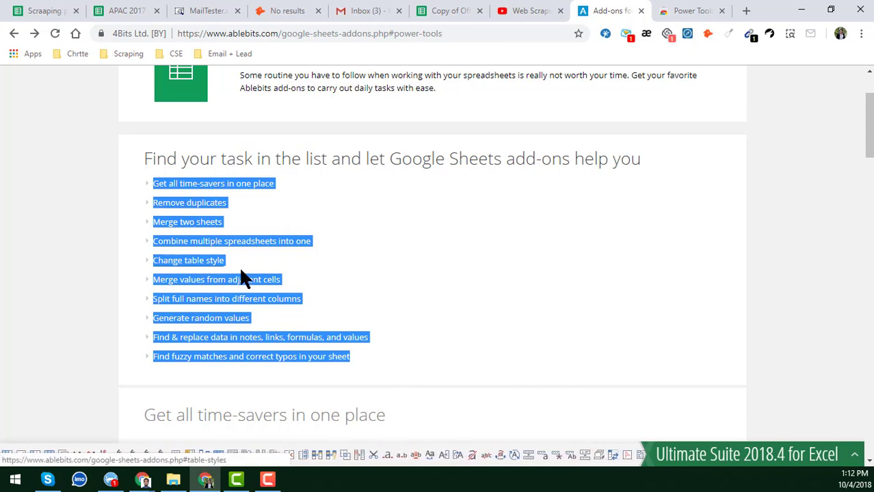
click(350, 164)
click(680, 12)
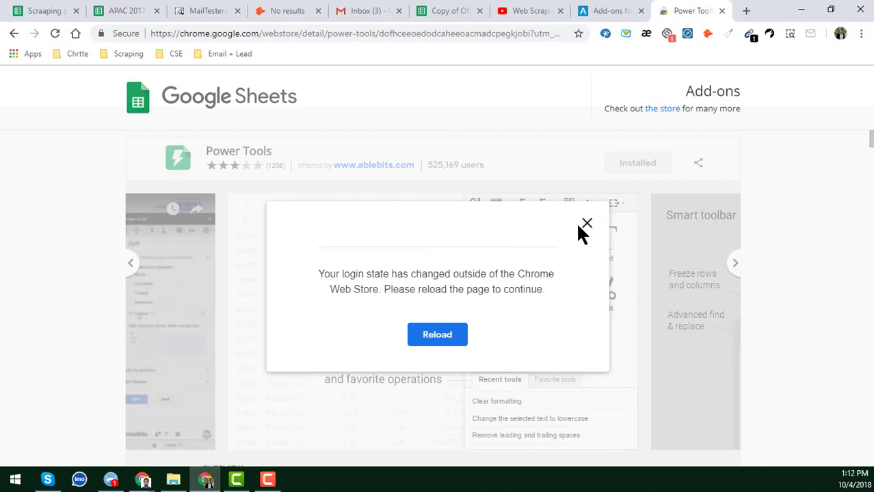
- Reload the Power Tools store listing, then return to the contact spreadsheet
click(452, 337)
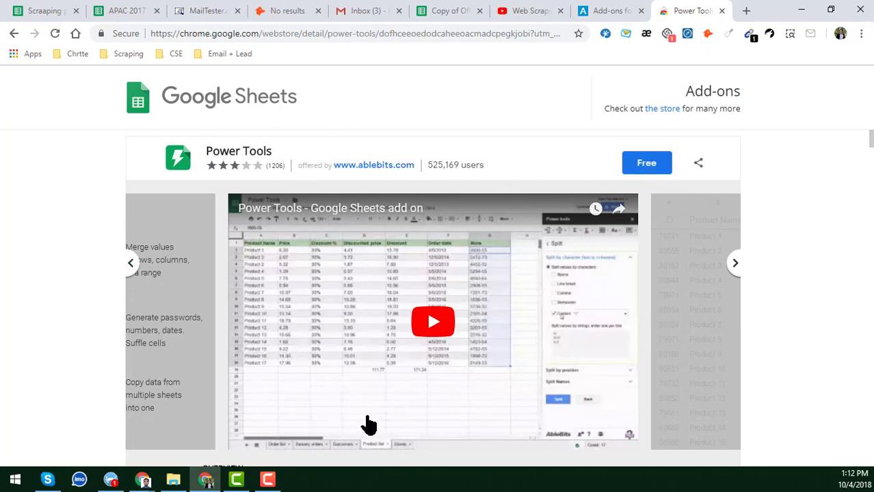
click(437, 11)
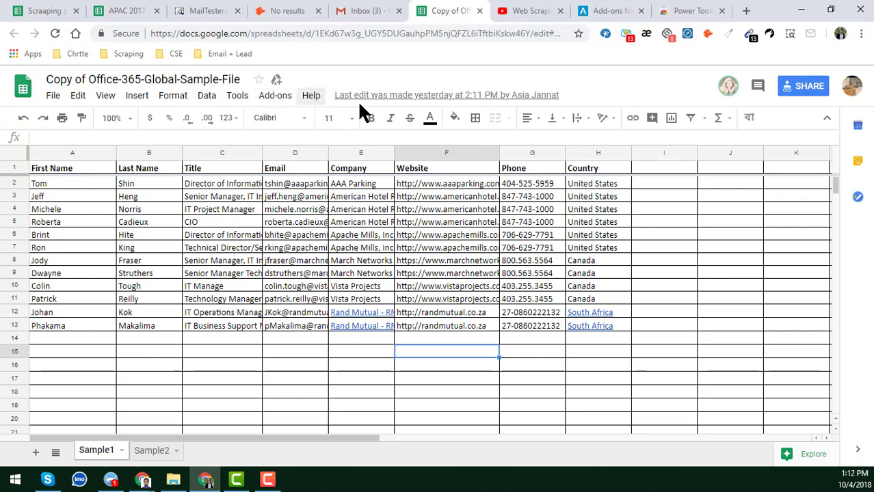
- Search the Google Sheets add-on store for 'Power' to find Power Tools
click(278, 93)
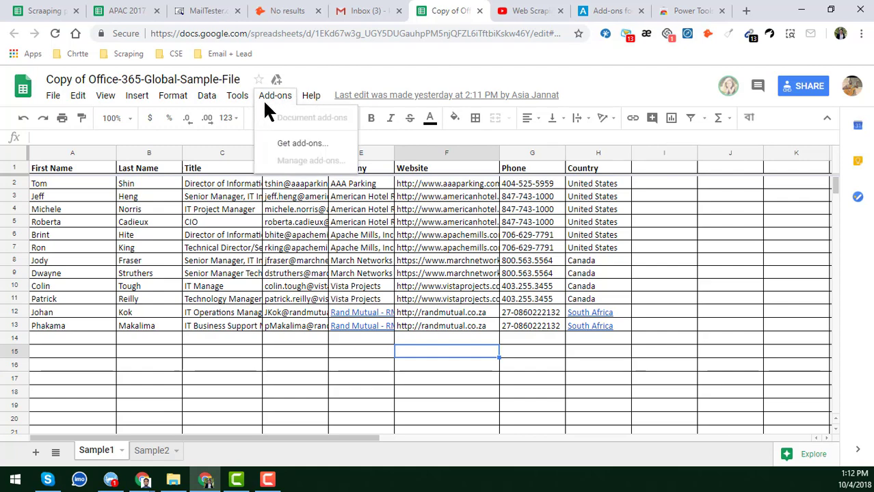
click(305, 145)
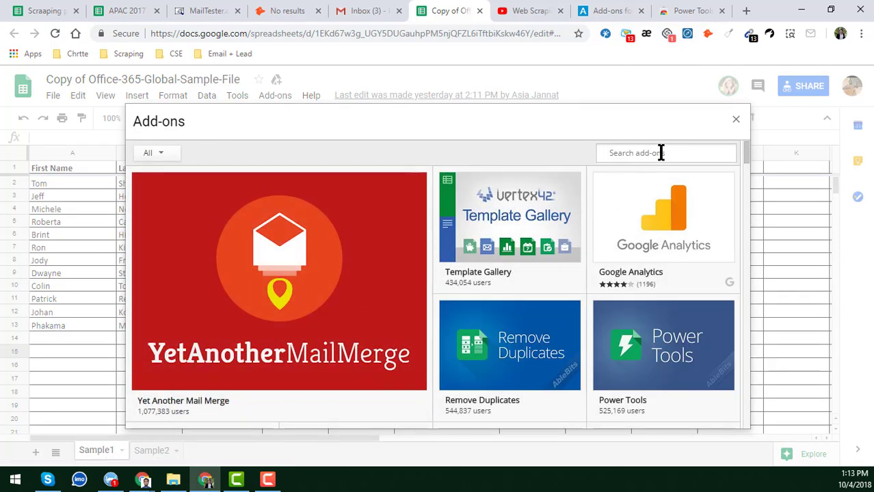
text(Power)
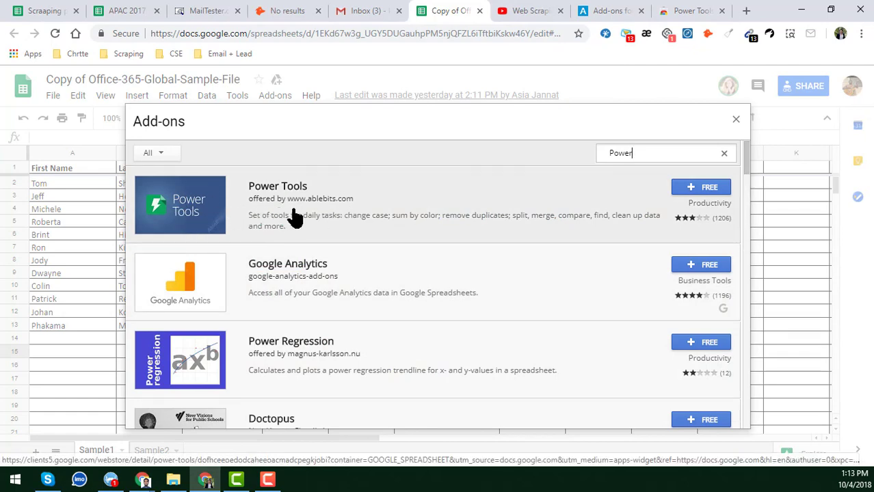
click(600, 12)
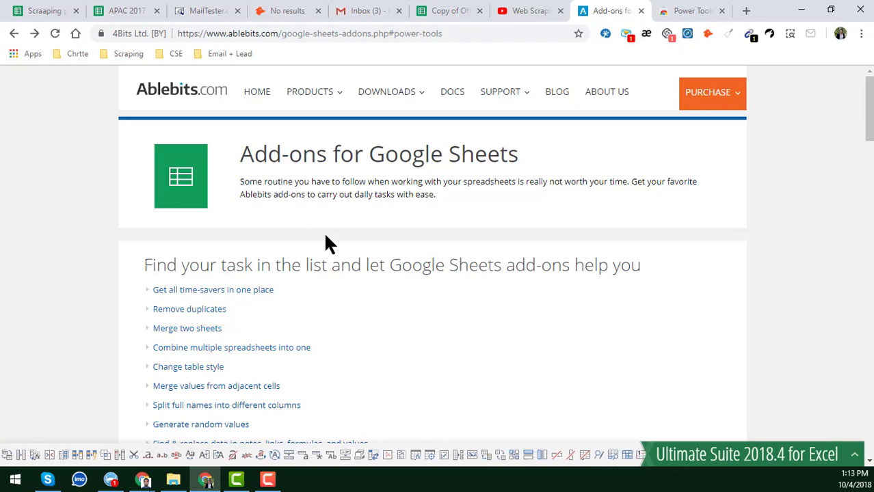
- Scroll the Ablebits page, check the Power Tools store tab, then choose FREE for Power Tools in Sheets
scroll(324, 244, down, 6)
scroll(325, 239, down, 8)
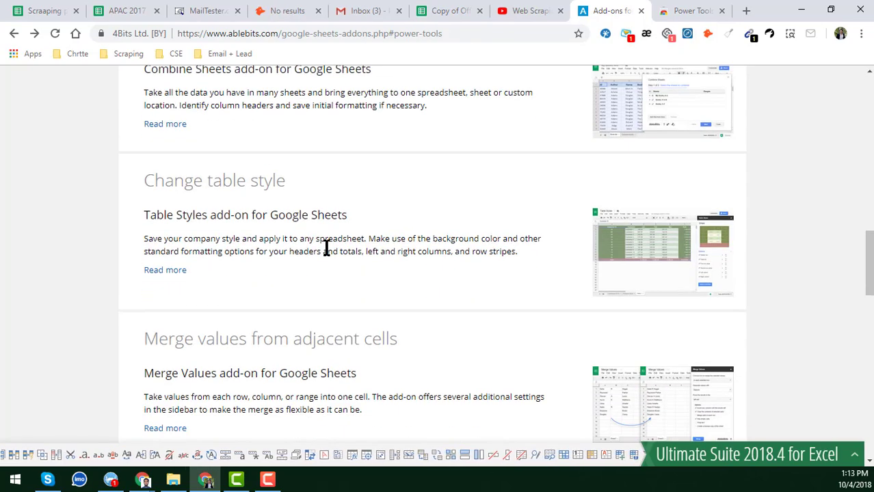
scroll(277, 205, down, 8)
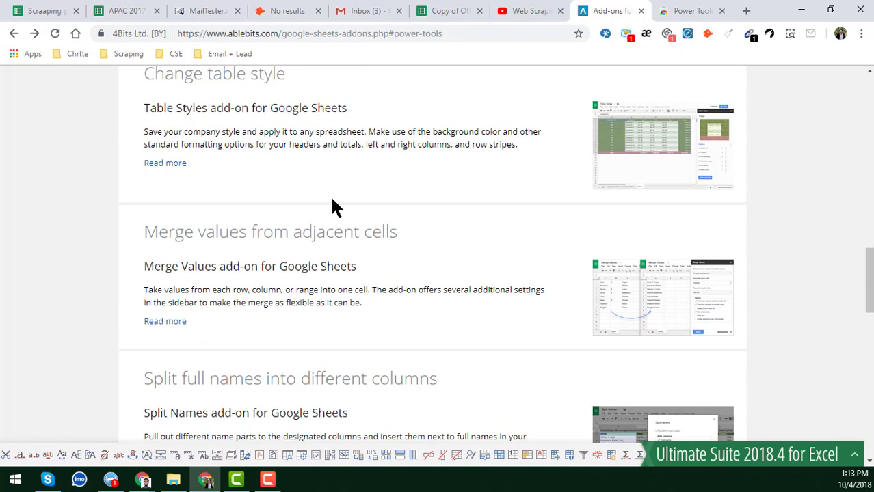
scroll(327, 219, down, 3)
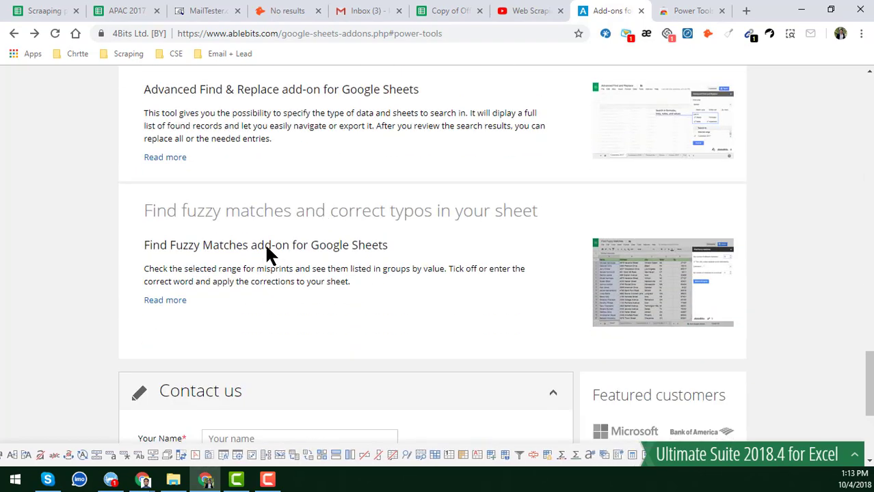
scroll(273, 269, up, 12)
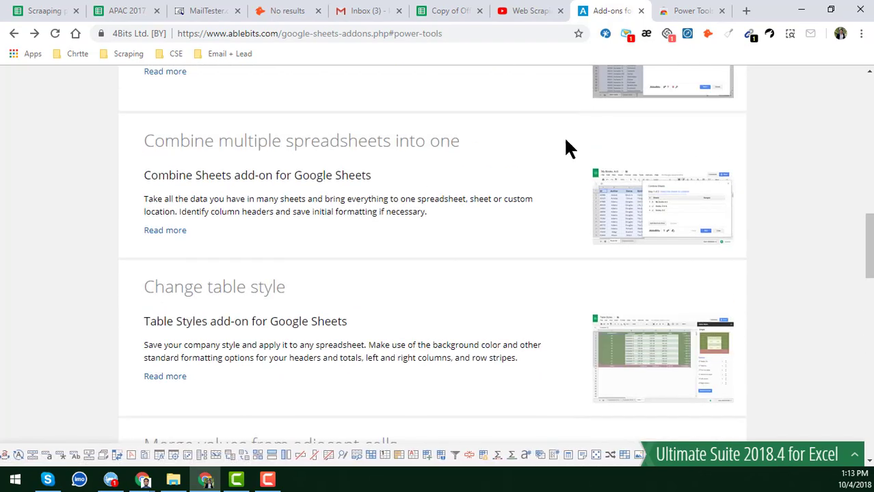
click(691, 10)
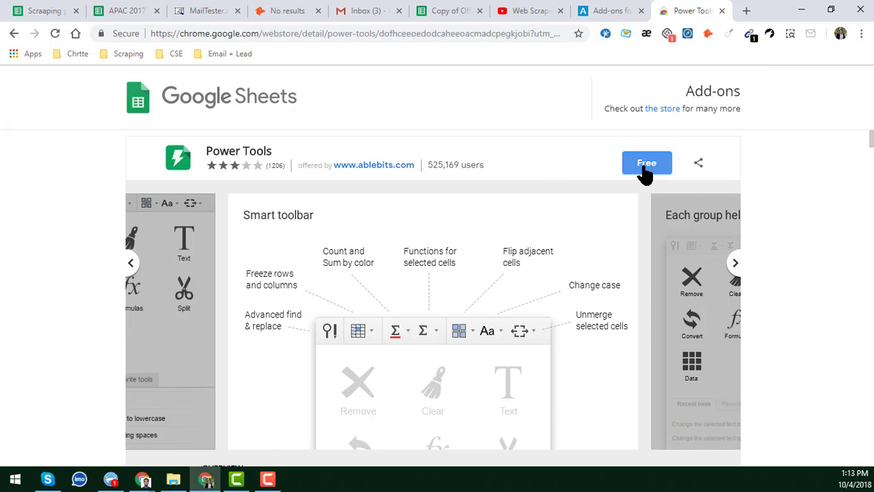
click(467, 13)
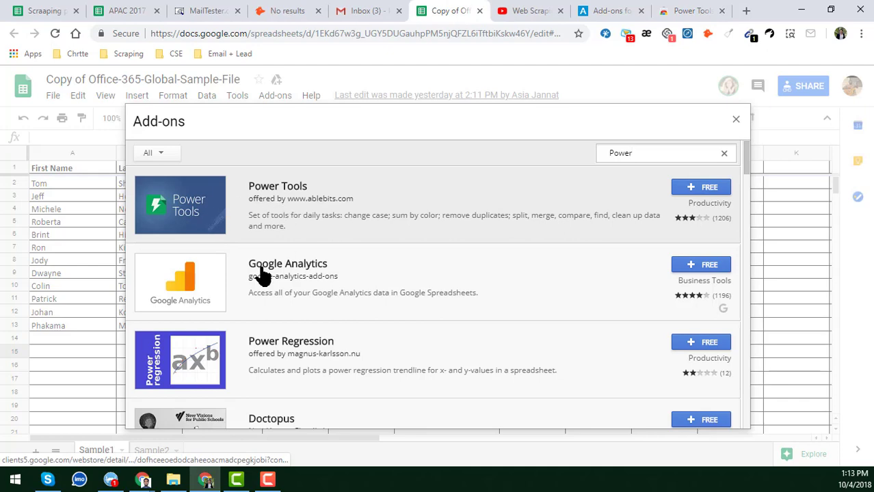
click(705, 188)
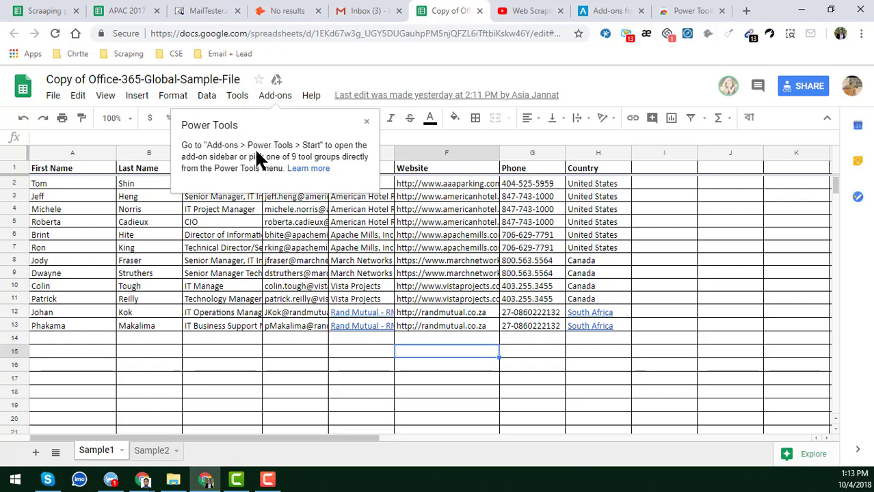
- Dismiss the Power Tools start notice and bring up the Add-ons menu
click(315, 338)
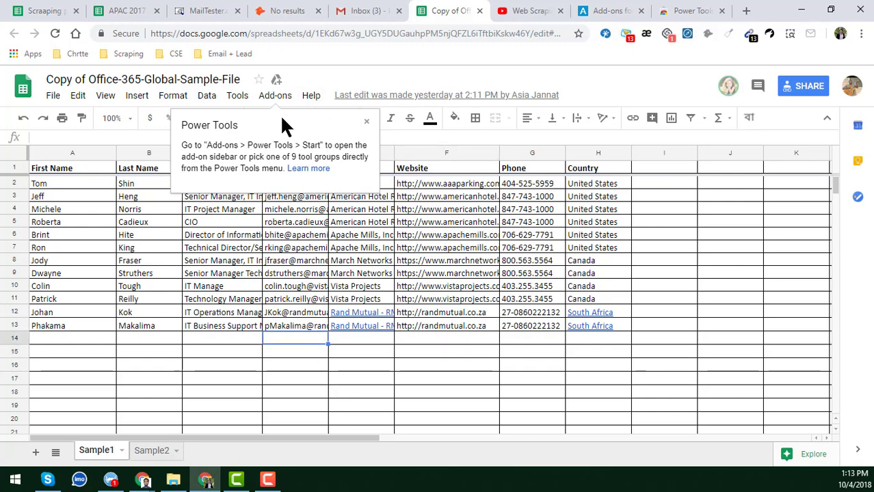
click(282, 96)
mouse_move(319, 150)
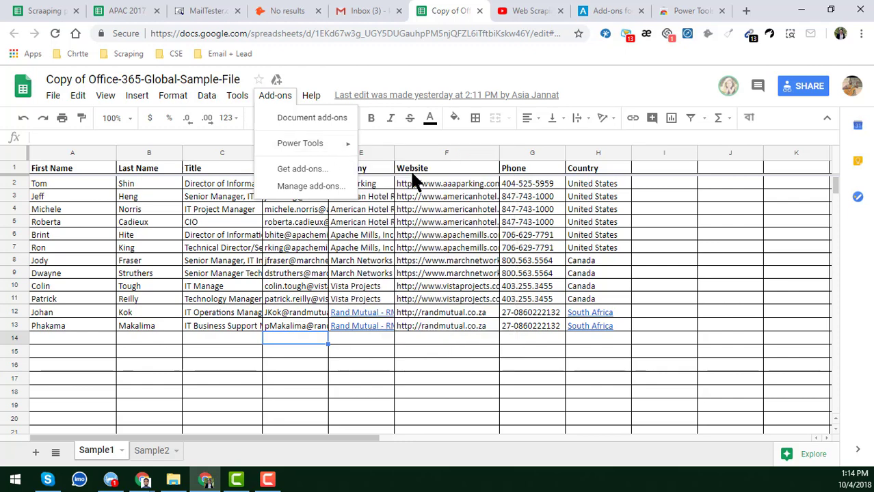
- Launch the Power Tools sidebar via Add-ons > Power Tools > Start
mouse_move(349, 157)
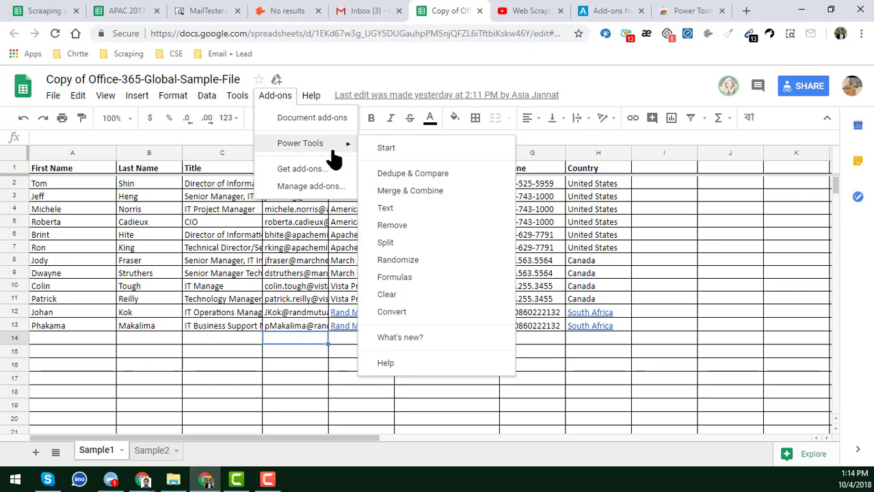
click(400, 150)
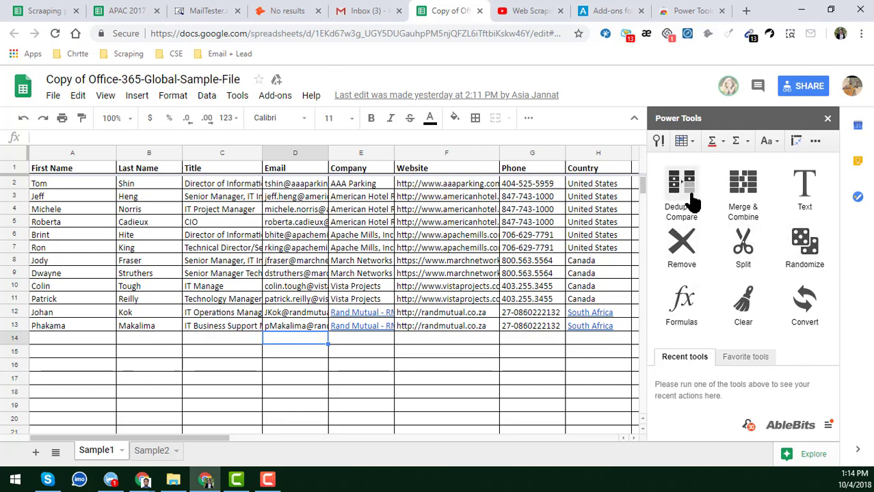
click(526, 351)
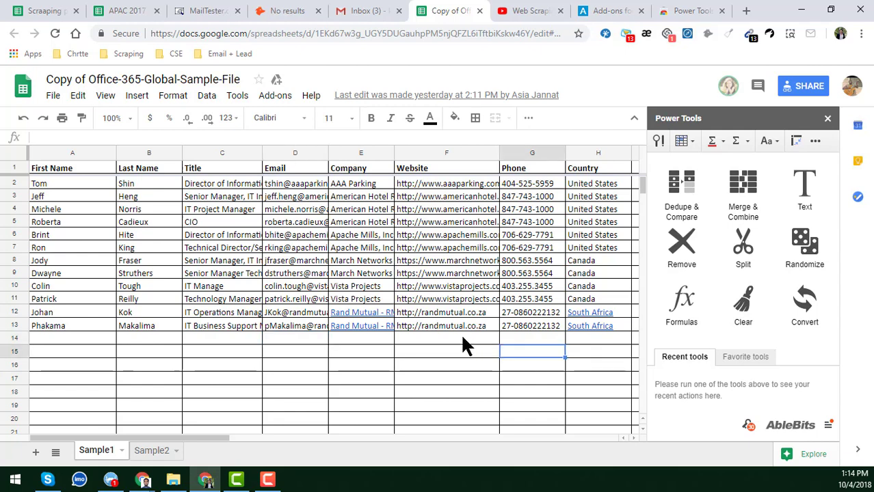
click(381, 344)
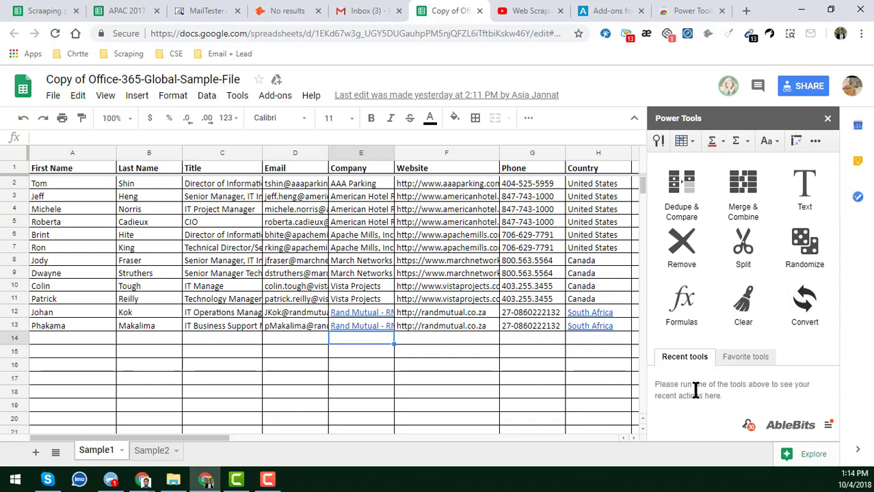
click(606, 366)
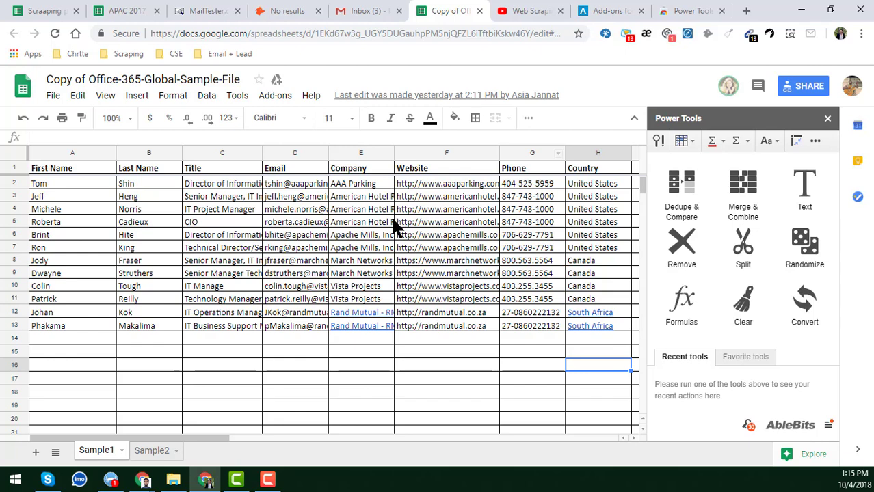
click(313, 355)
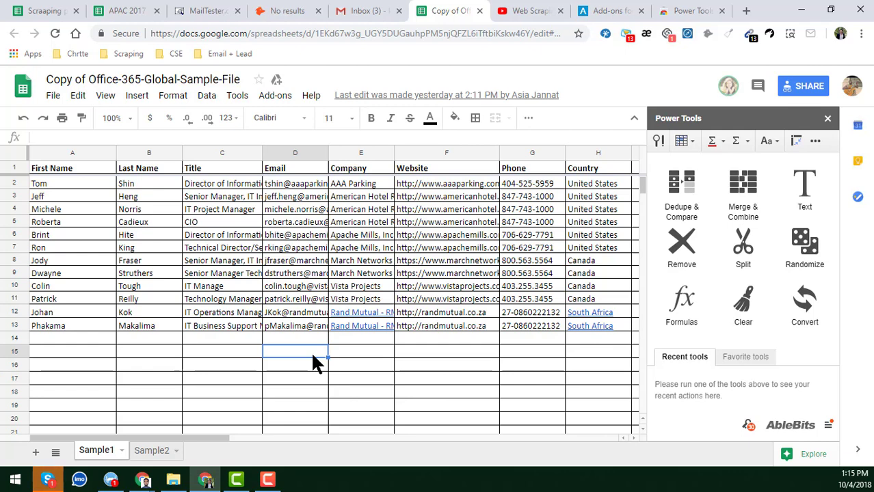
click(601, 11)
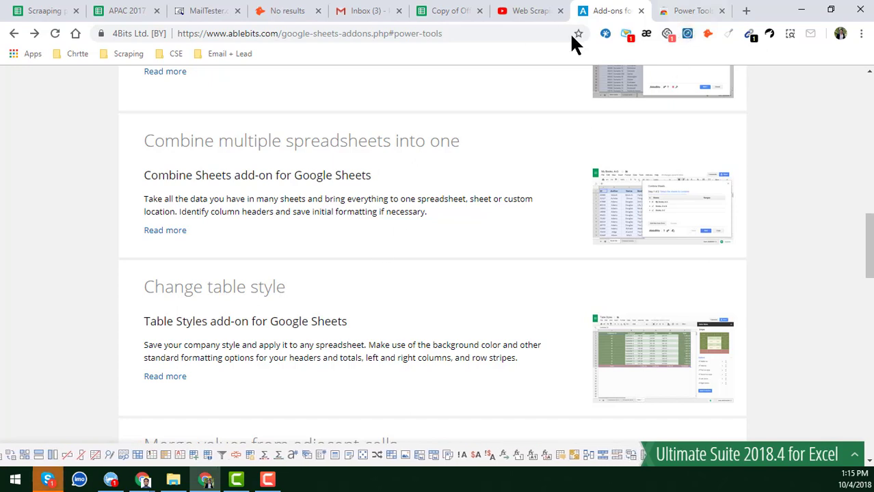
- Visit the YouTube channel tab, then return to the contact list and click empty cells
click(453, 13)
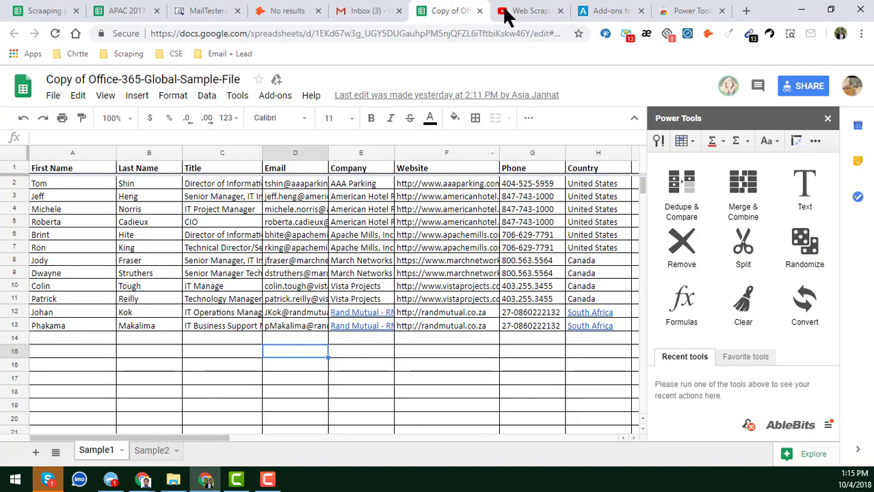
click(531, 11)
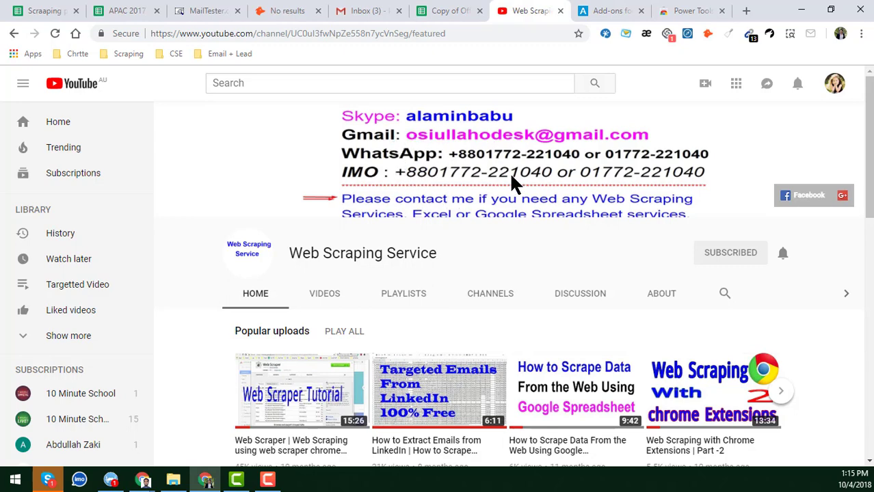
click(463, 12)
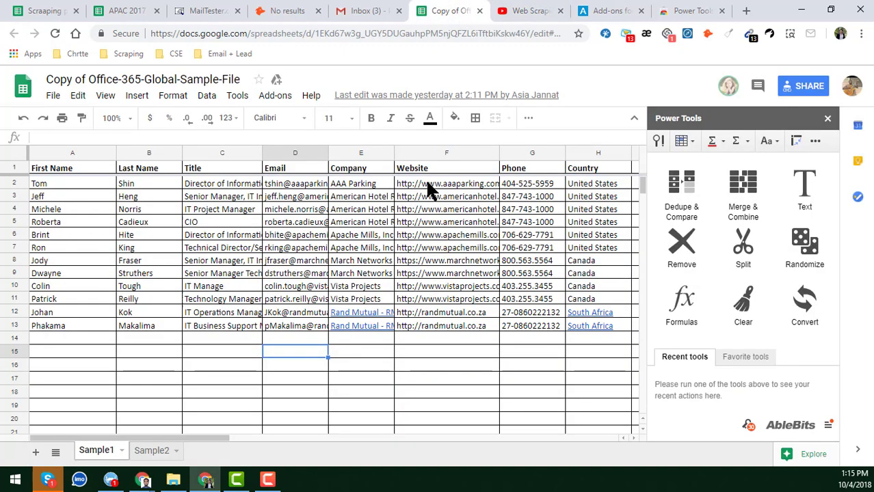
click(405, 365)
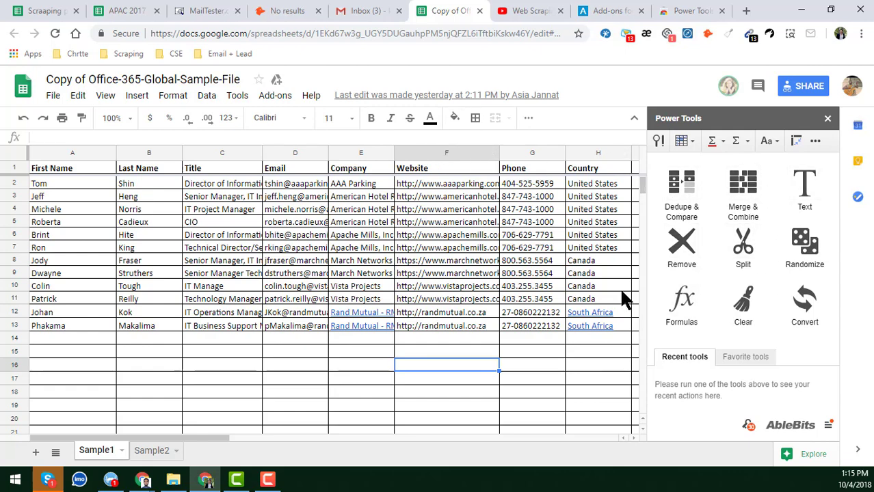
click(431, 354)
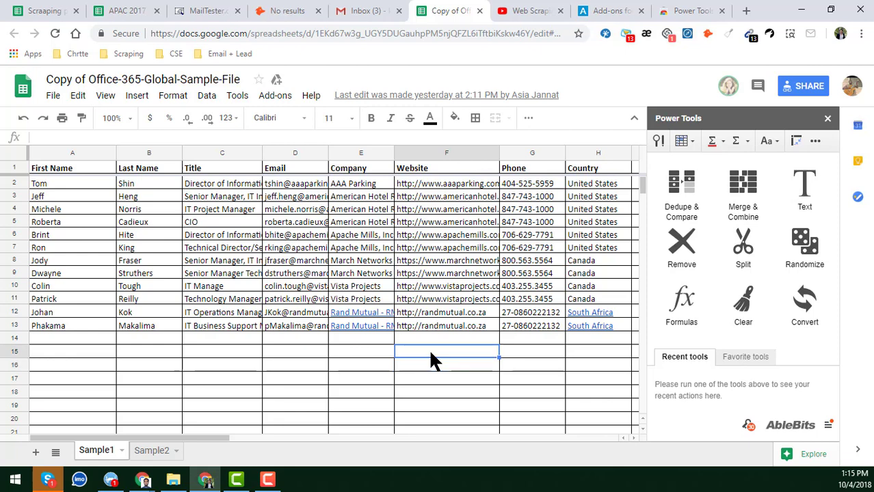